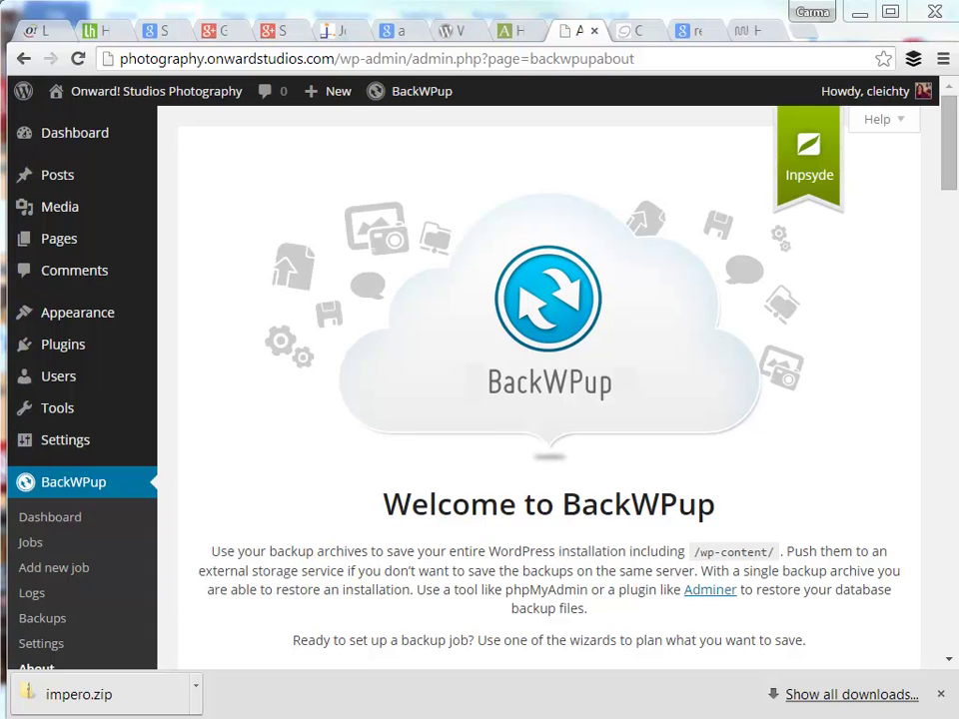
Step: Create a new BackWPup job and name it 'Backup Dbase and Files'
mouse_move(556, 452)
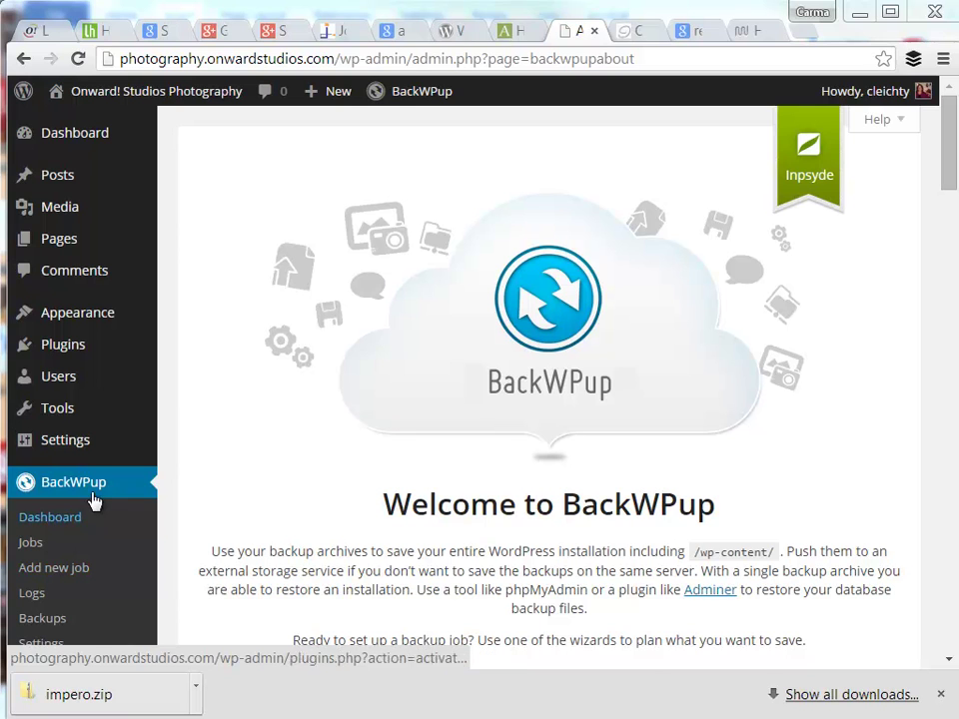
left_click(45, 573)
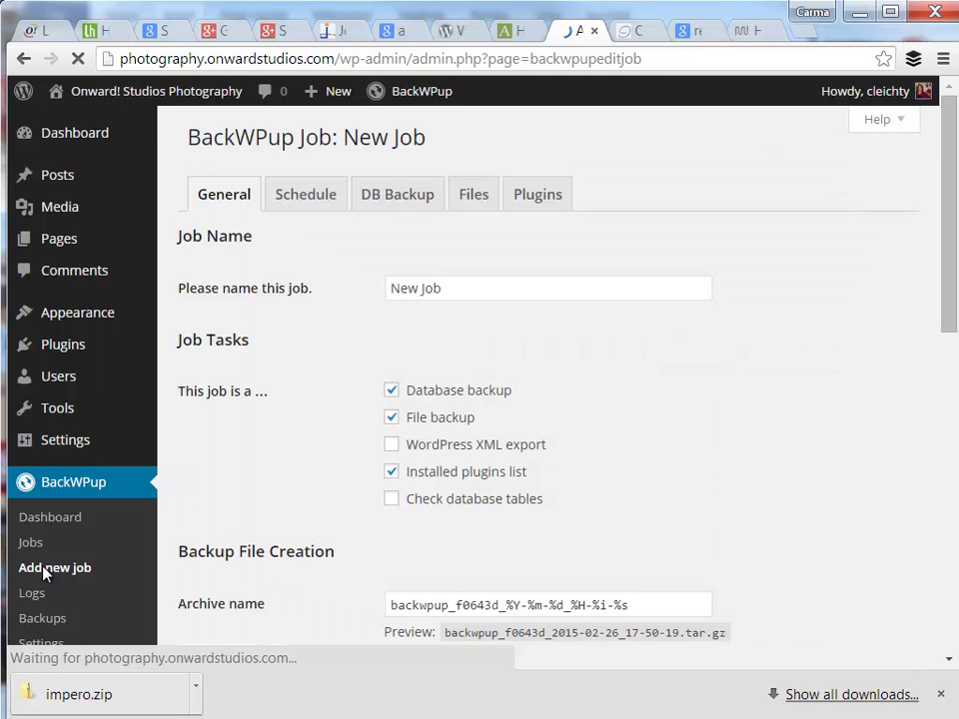
left_click(463, 289)
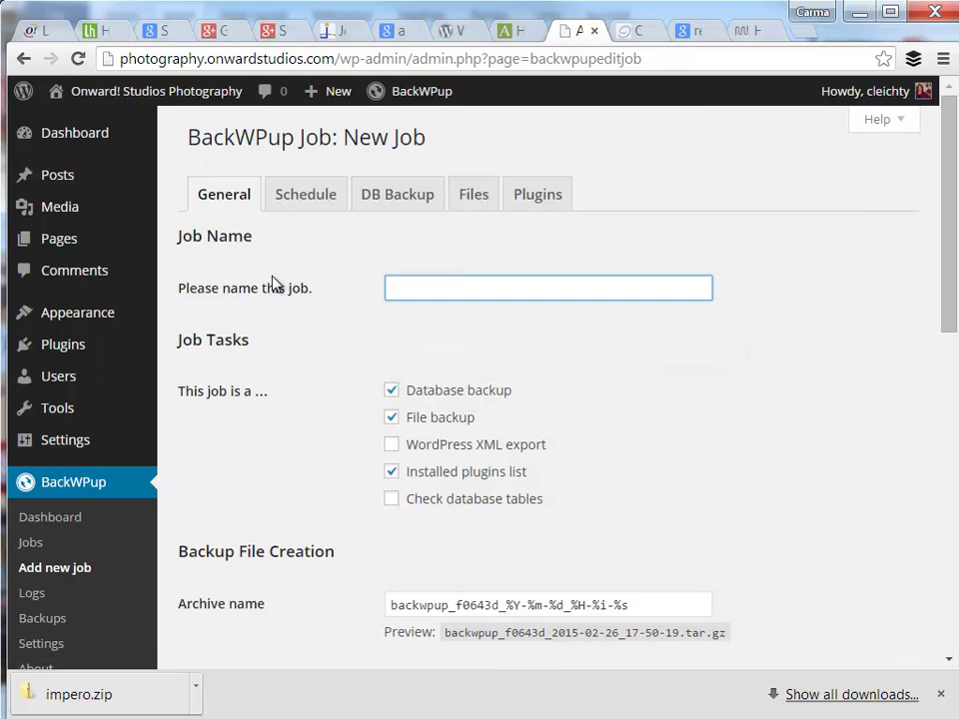
type("Backup D")
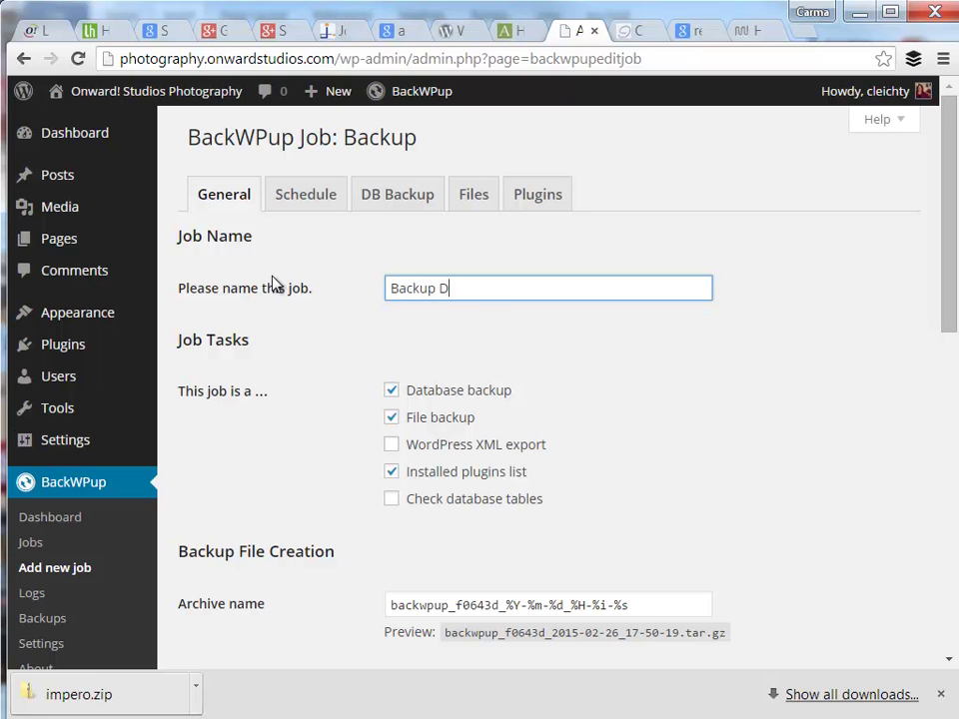
type("base and Files")
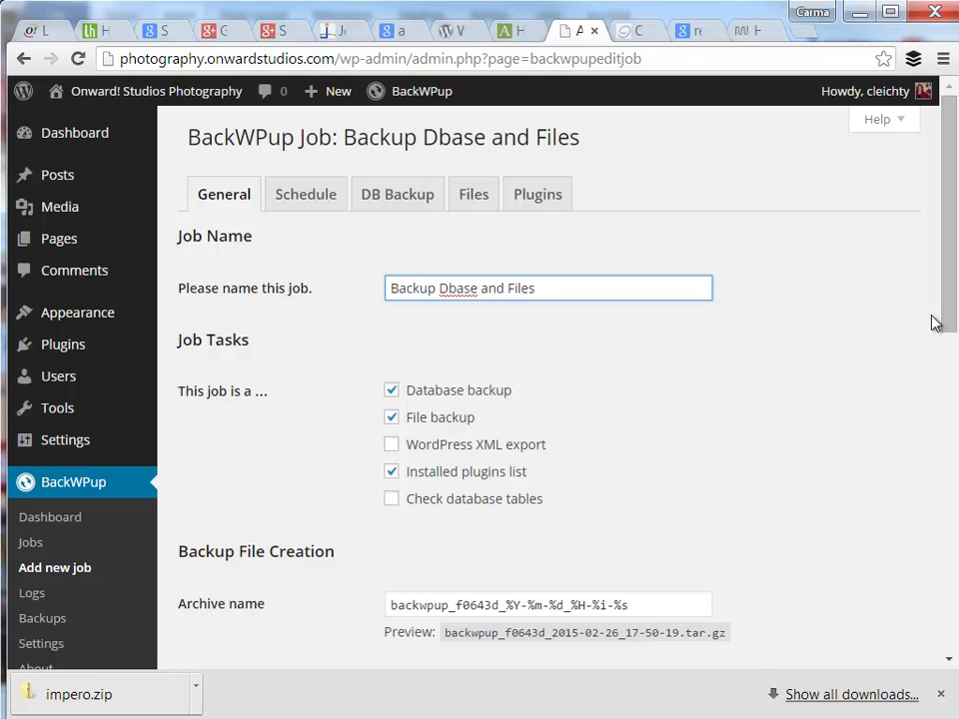
Step: Tick 'Backup to Folder' as the job's destination under Job Destination
left_click_drag(950, 320, 949, 384)
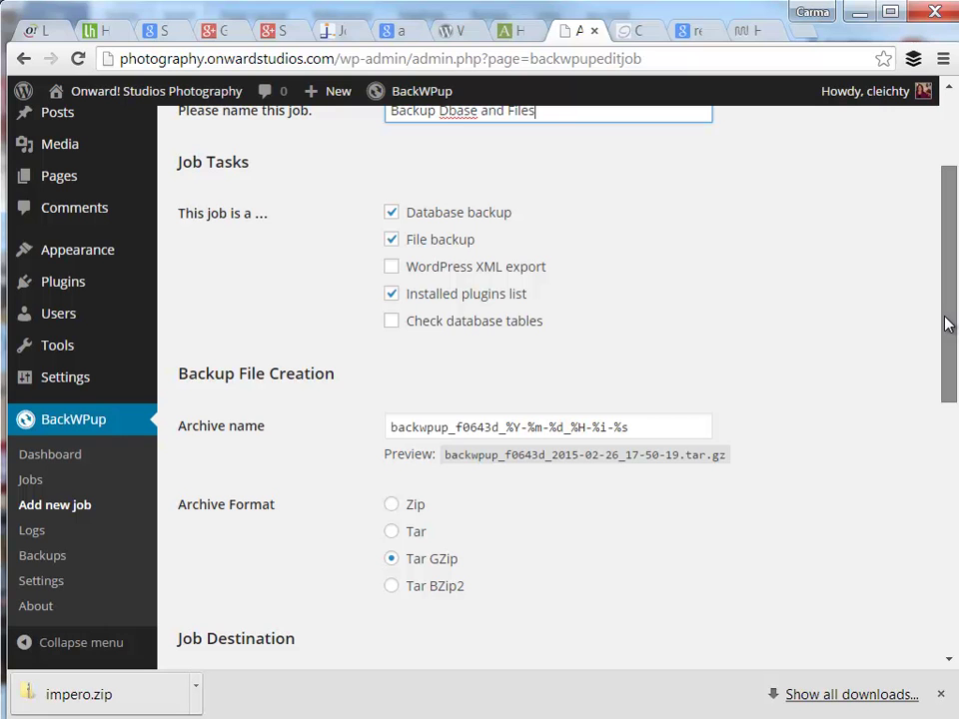
left_click_drag(947, 324, 951, 346)
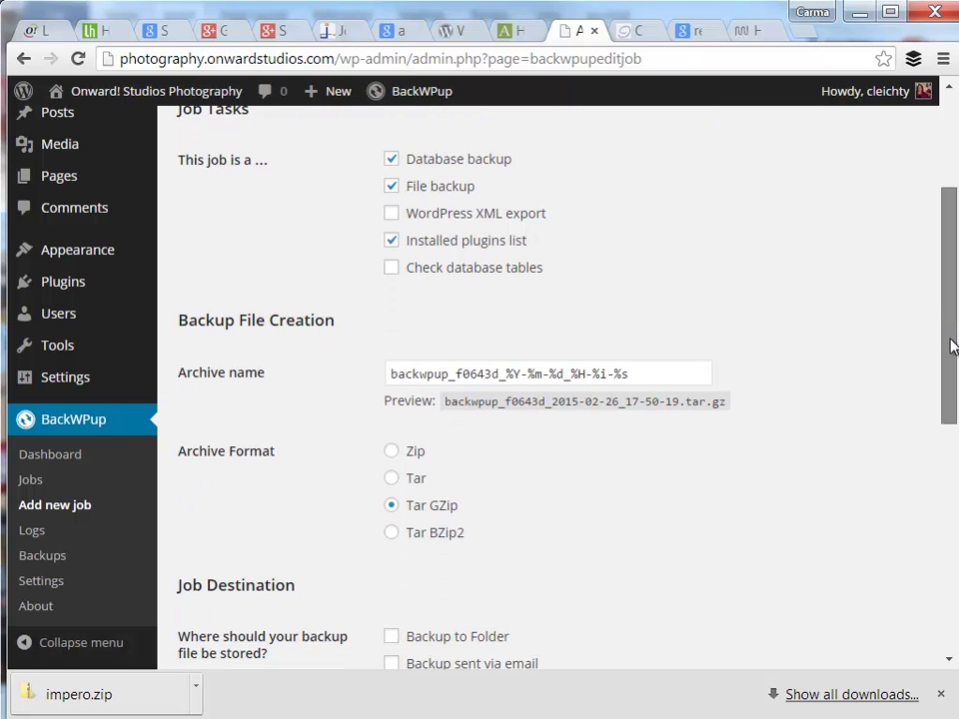
left_click_drag(951, 346, 957, 517)
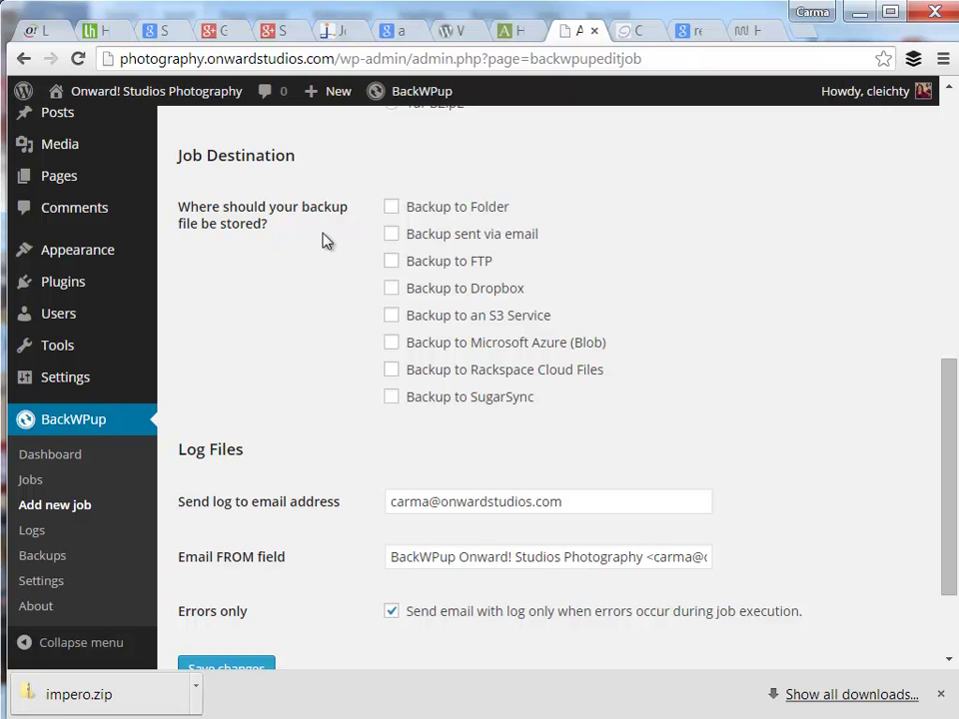
left_click(391, 208)
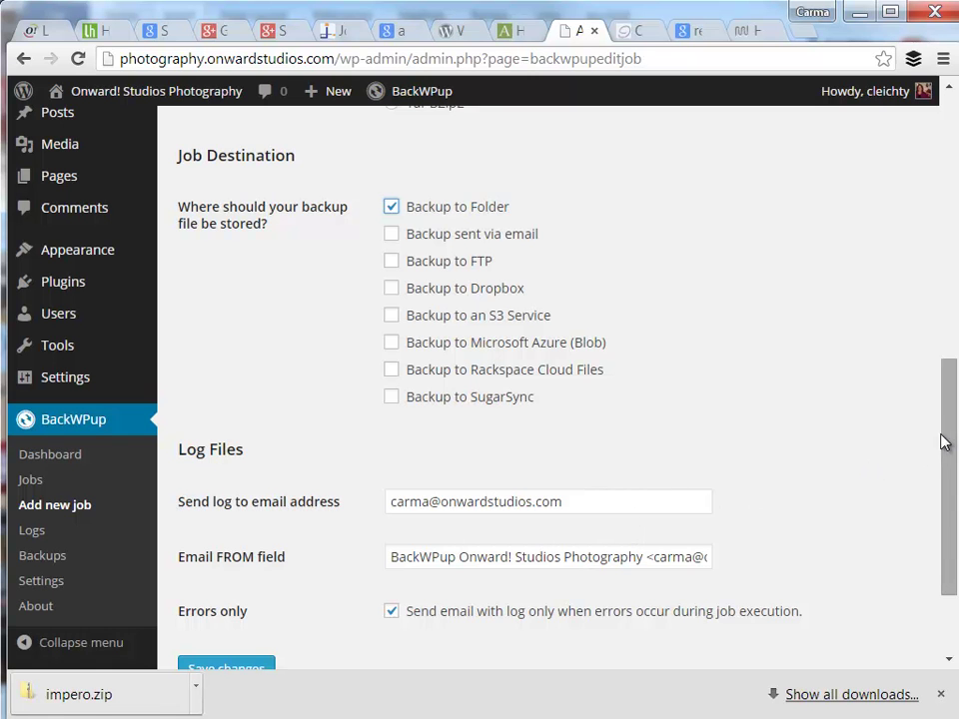
left_click_drag(945, 441, 954, 504)
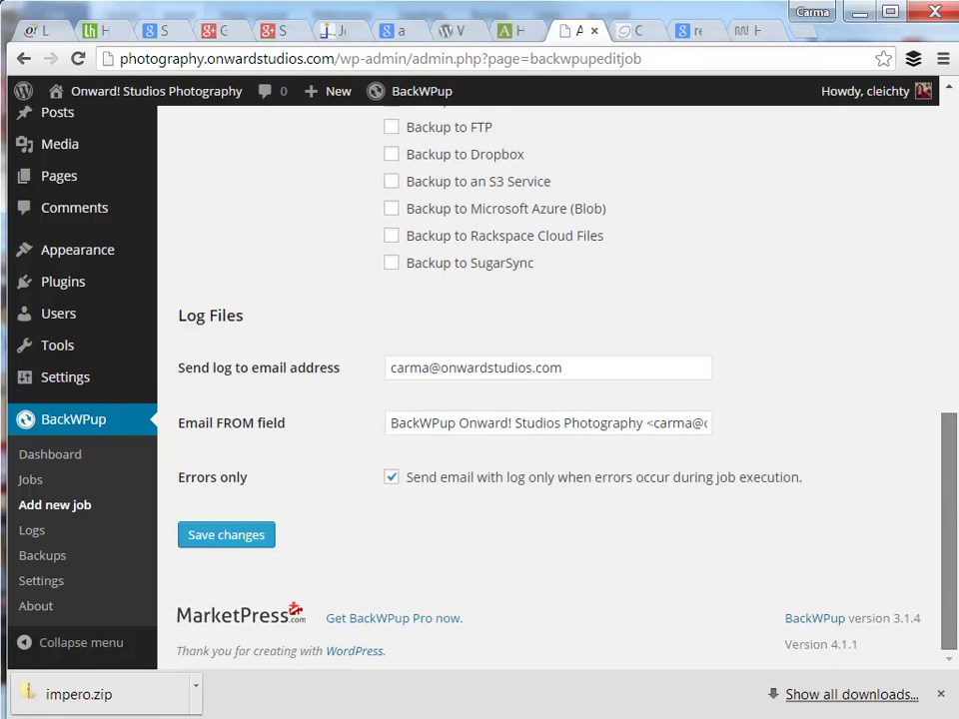
left_click_drag(958, 552, 899, 165)
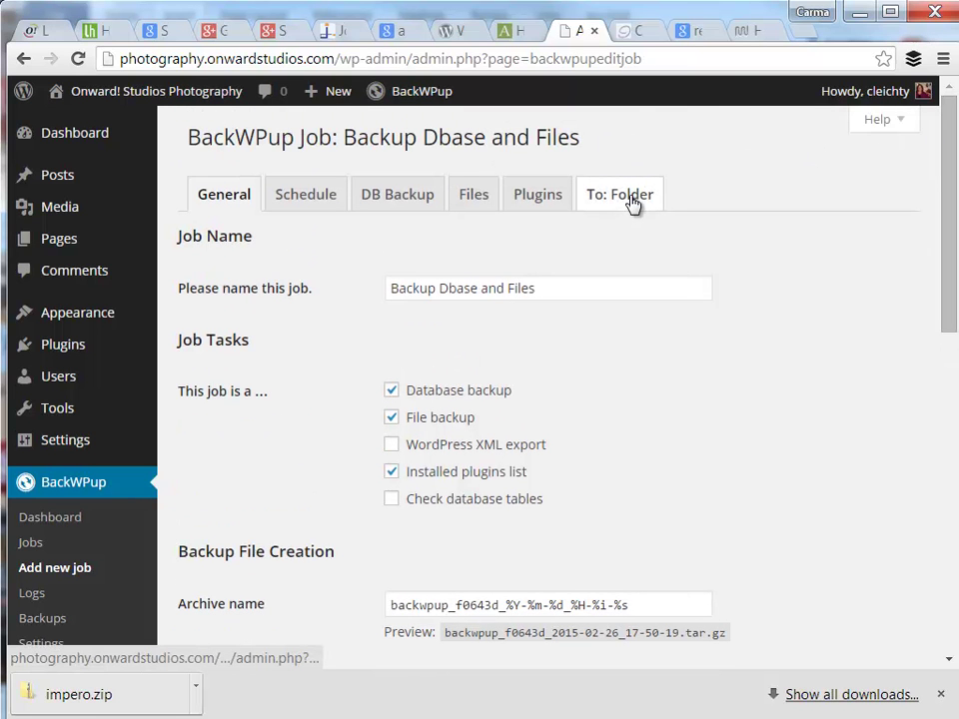
Step: Set the job to start with WordPress cron on a monthly schedule and save the changes
left_click(294, 204)
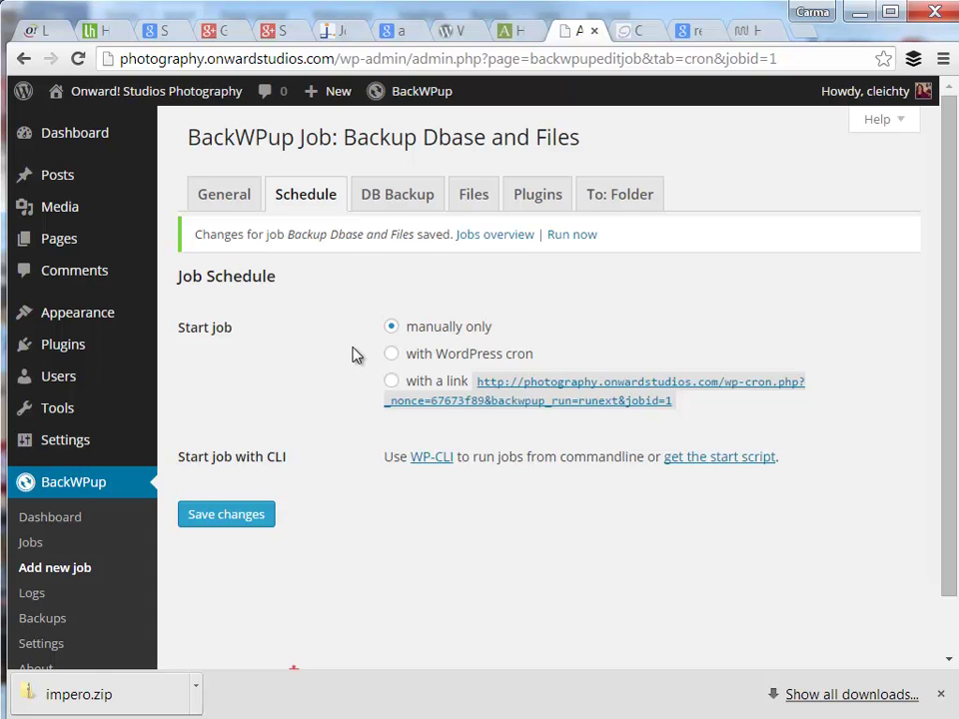
left_click(391, 383)
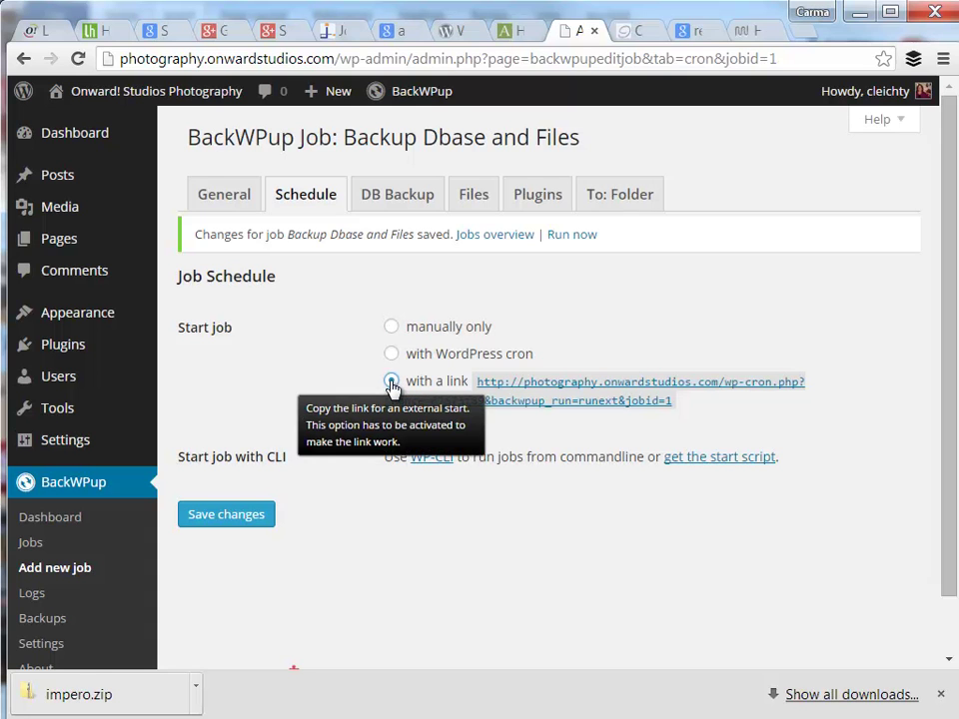
left_click(391, 357)
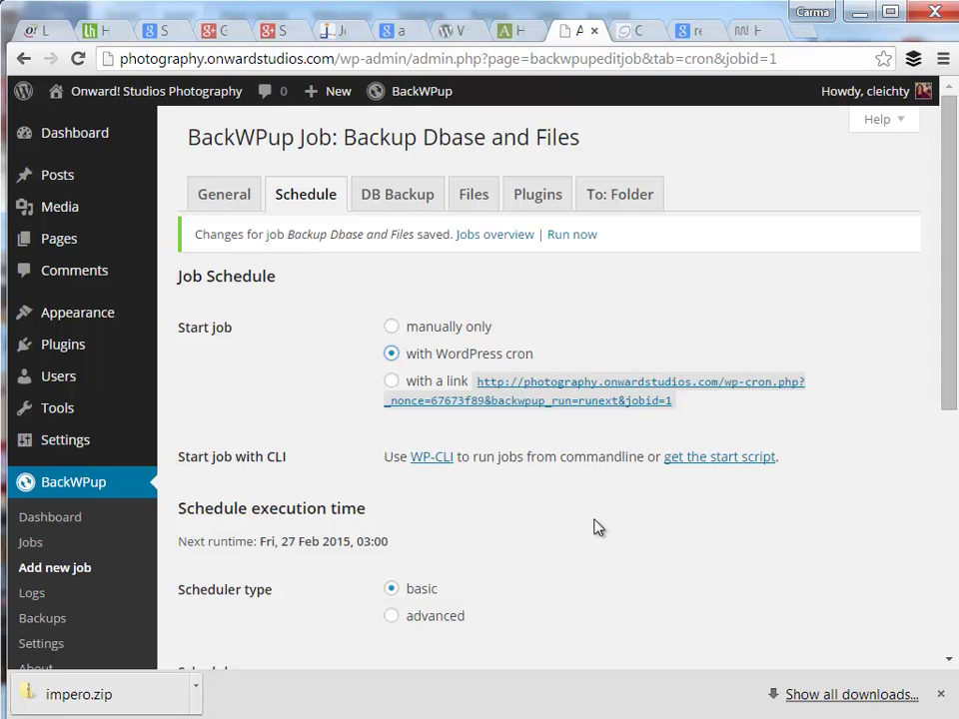
scroll(598, 524, "down", 4)
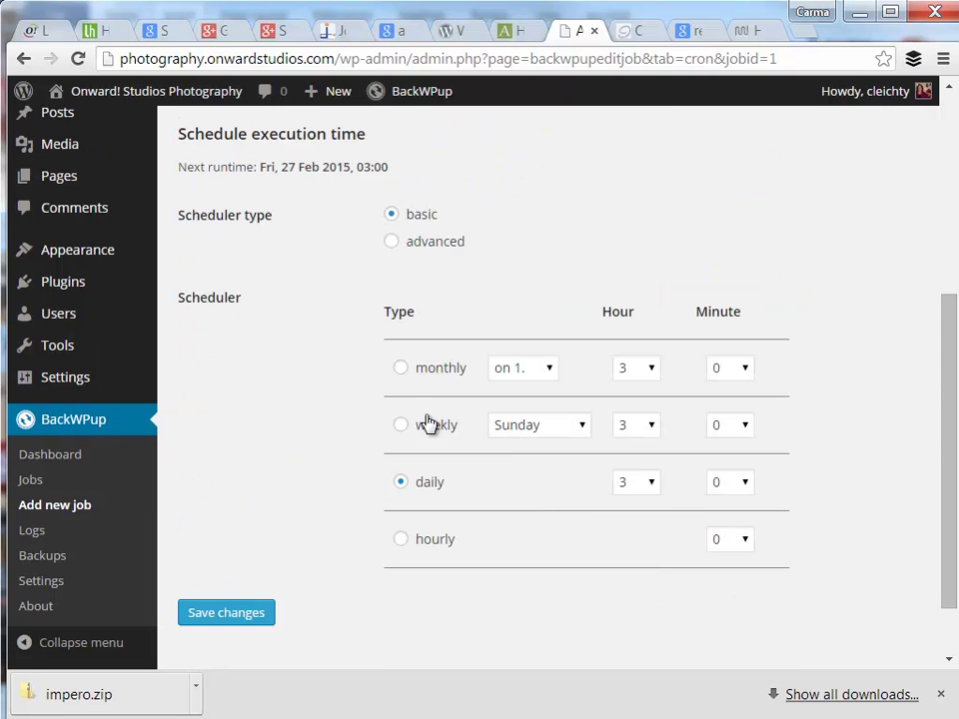
left_click(402, 371)
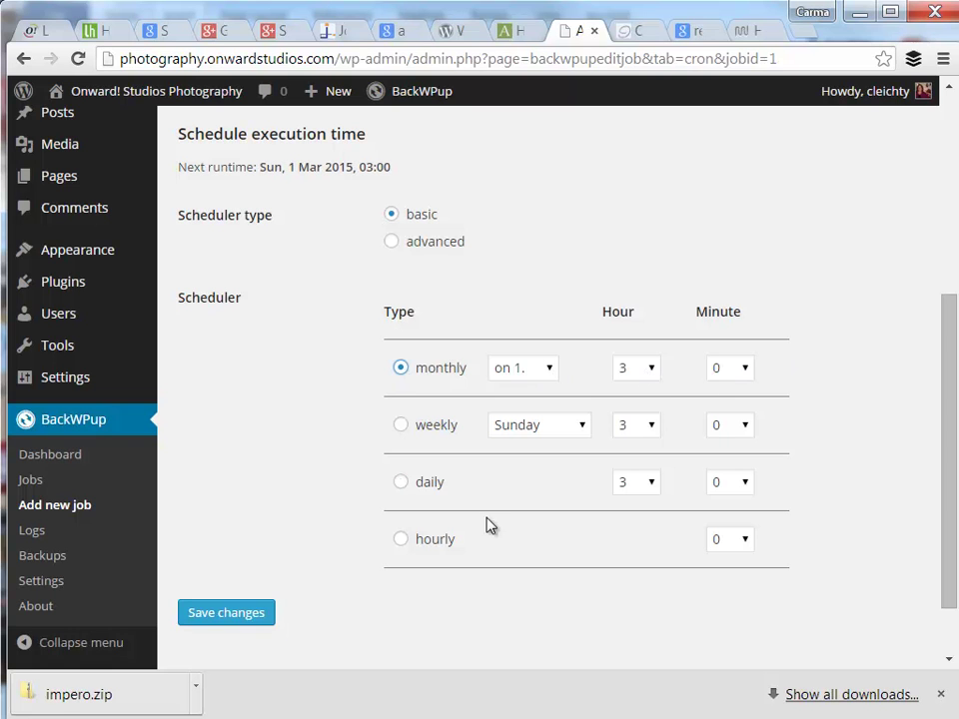
left_click(226, 613)
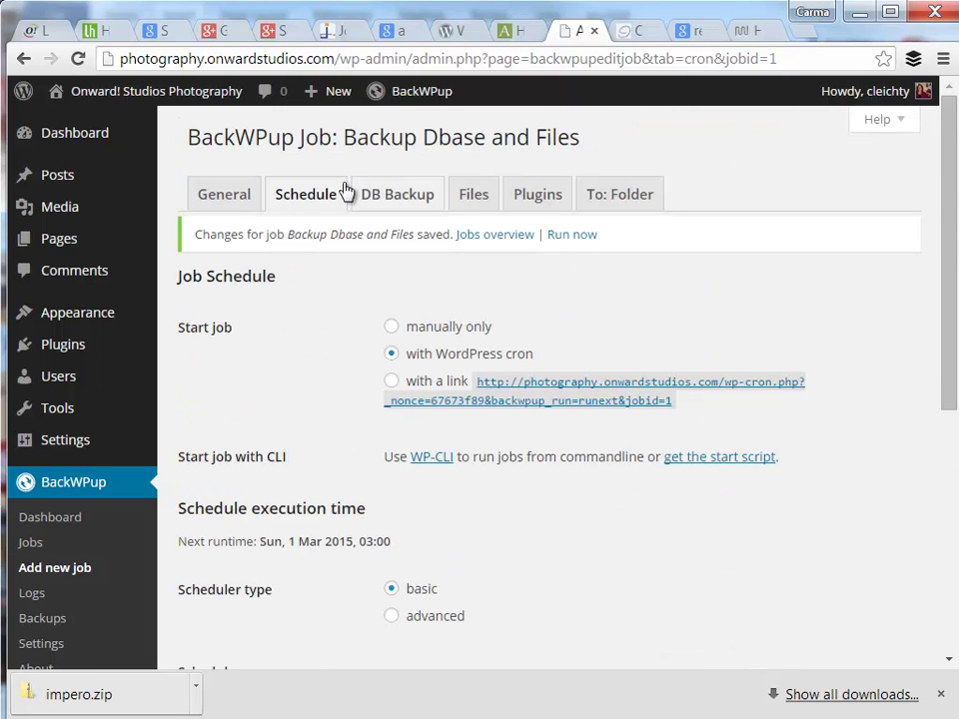
Step: Look over the database backup settings (all tables, no compression), then move to the Files settings
left_click(425, 202)
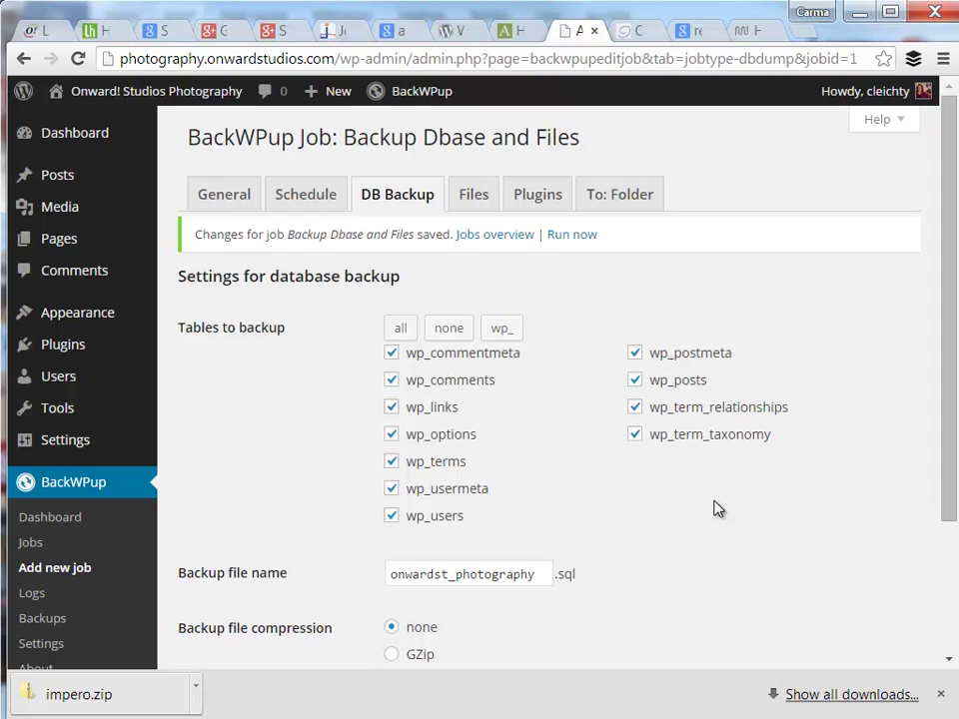
scroll(739, 485, "down", 3)
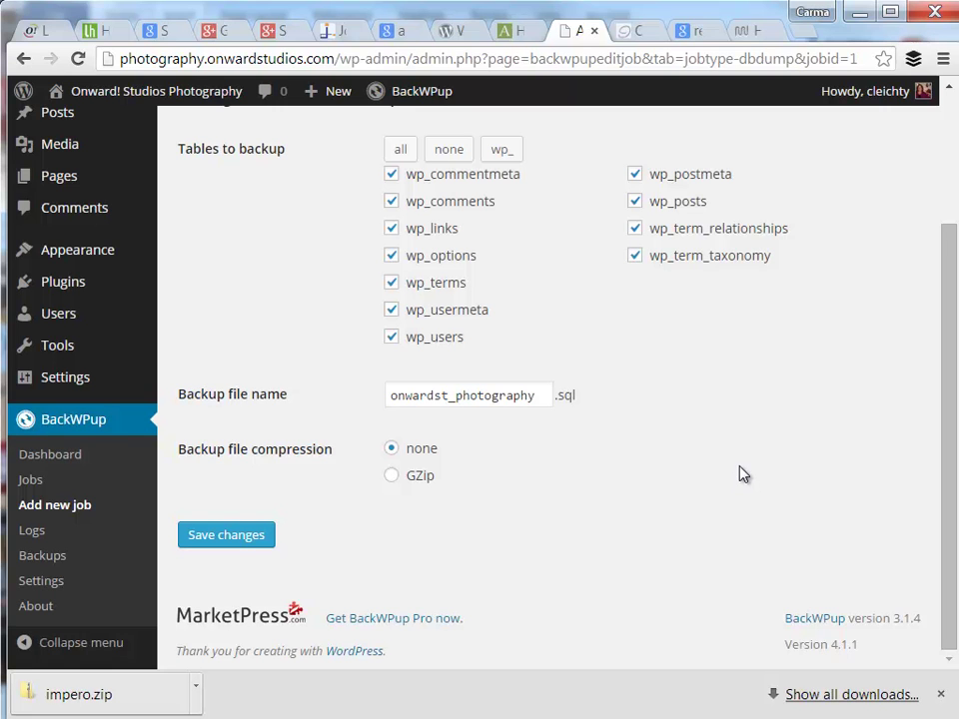
scroll(646, 497, "up", 2)
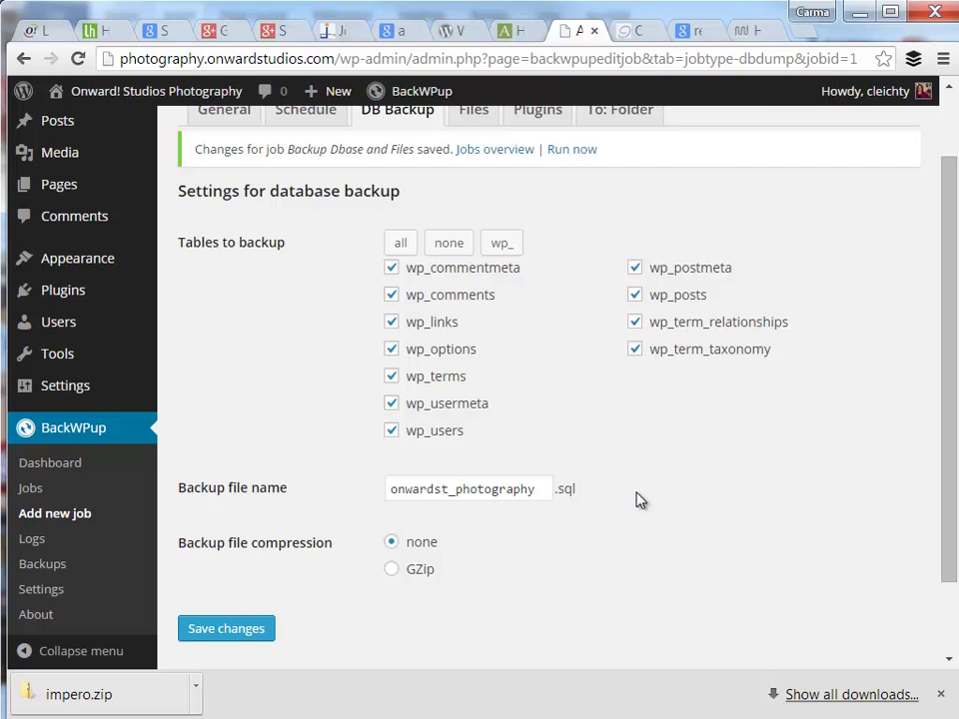
scroll(599, 470, "up", 2)
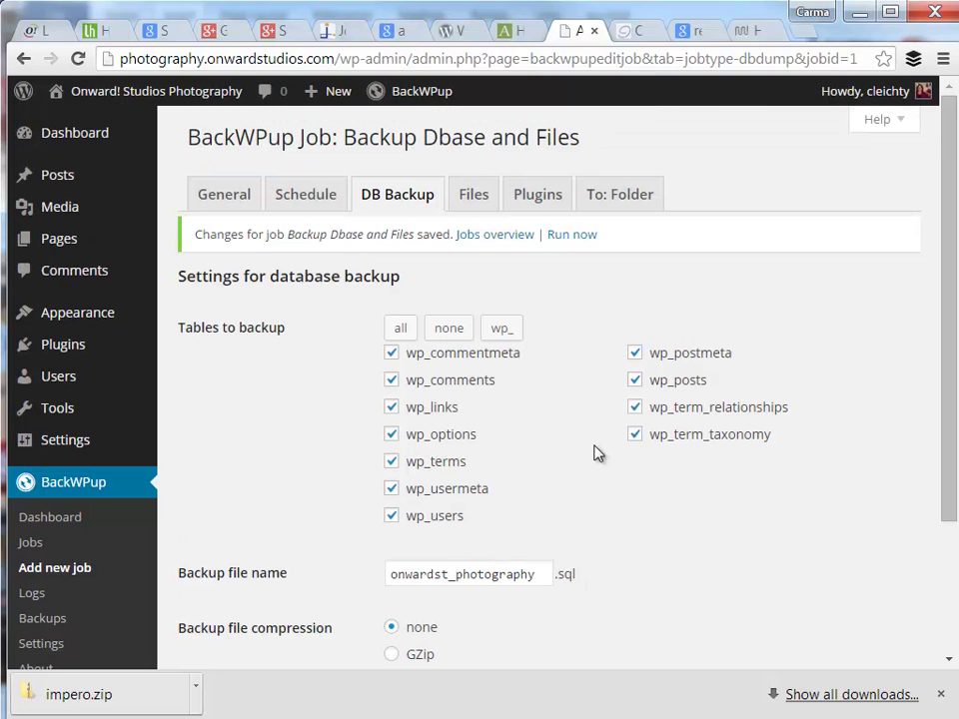
left_click(483, 202)
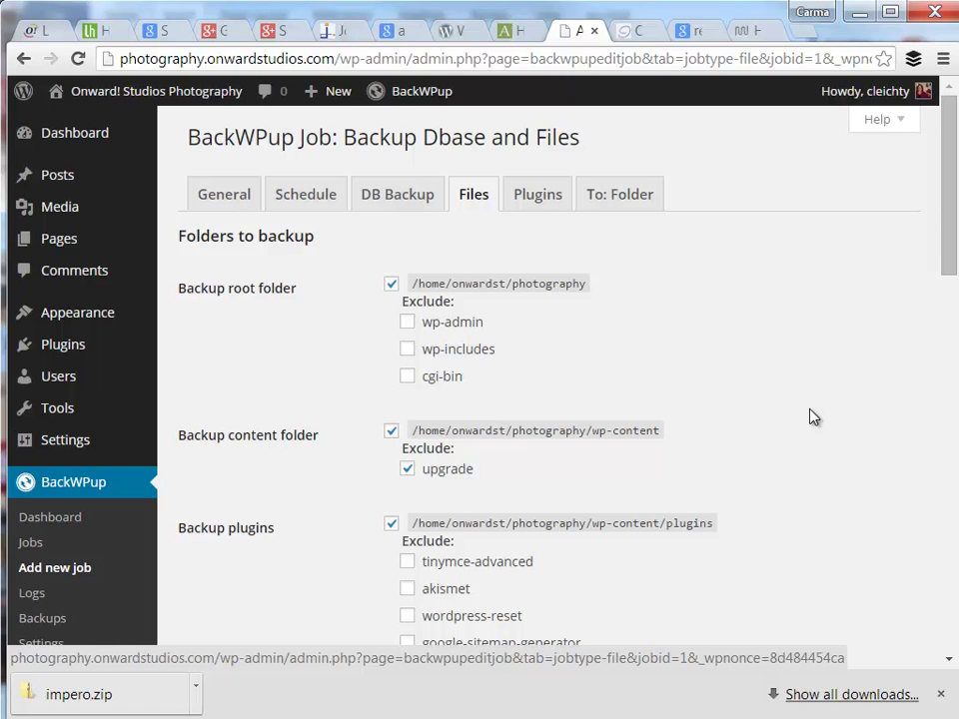
Step: Review the folders and plugins selected for backup, then show the To: Folder destination settings
scroll(811, 416, "down", 1)
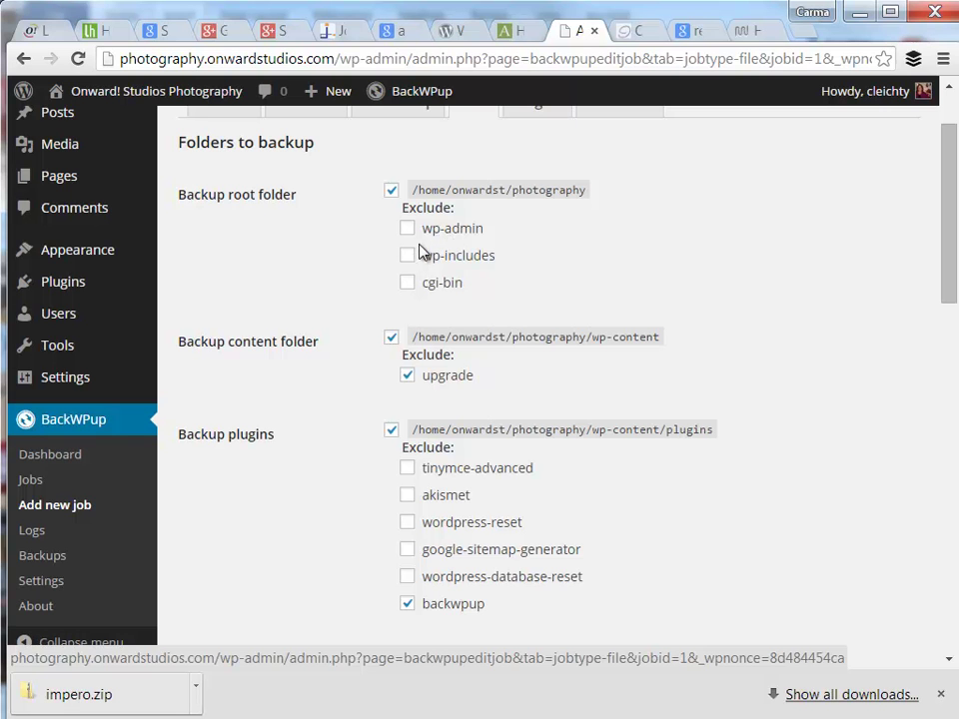
scroll(777, 396, "down", 2)
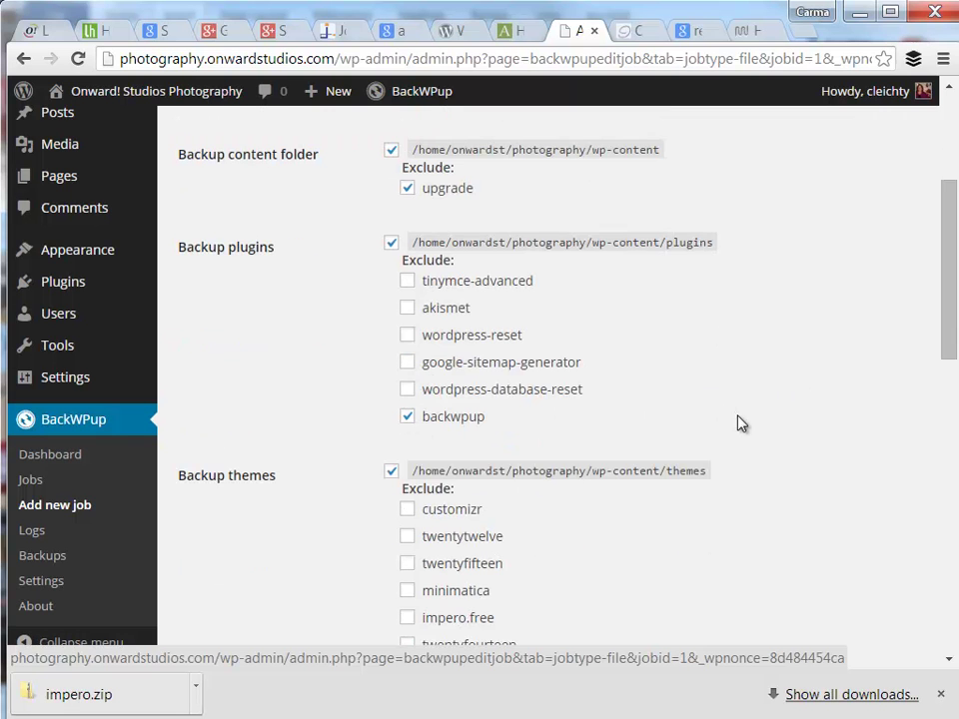
scroll(787, 414, "down", 2)
scroll(787, 414, "down", 2)
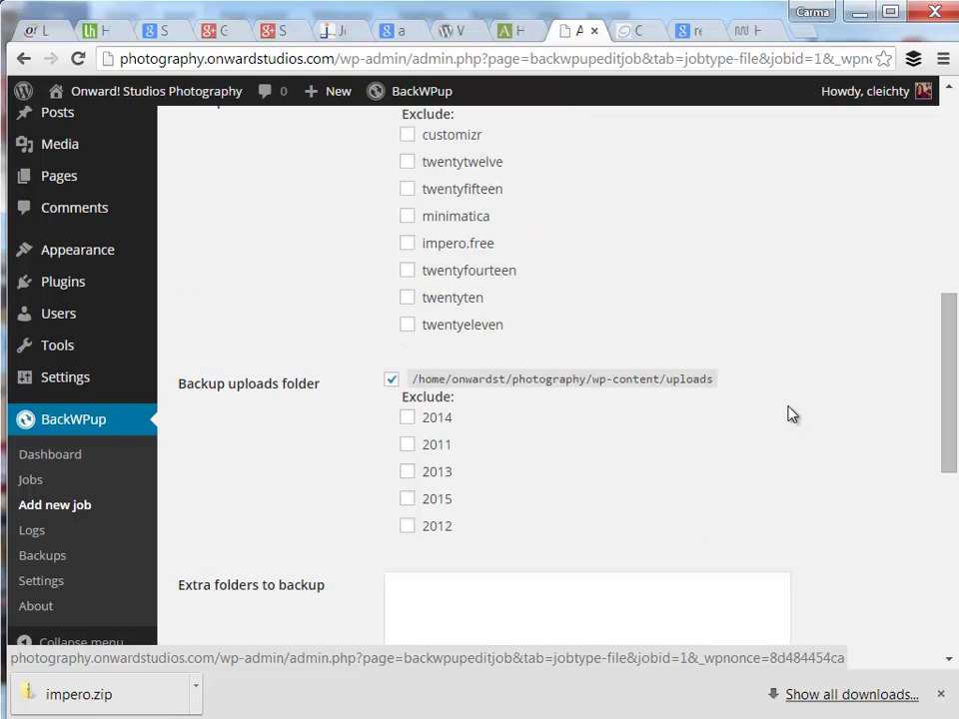
scroll(789, 414, "up", 7)
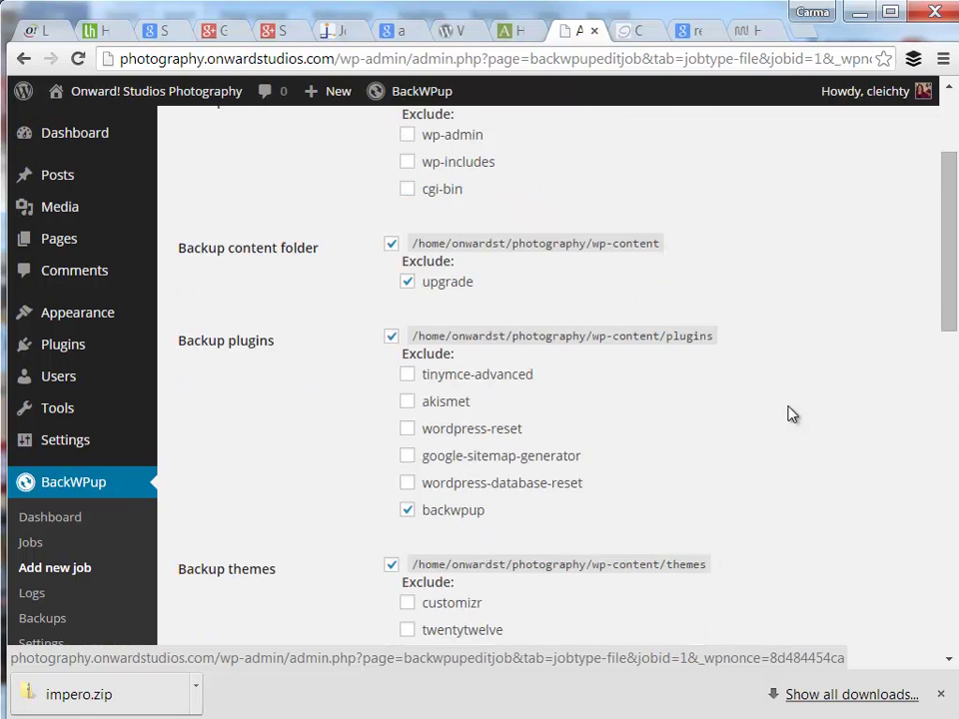
left_click(544, 200)
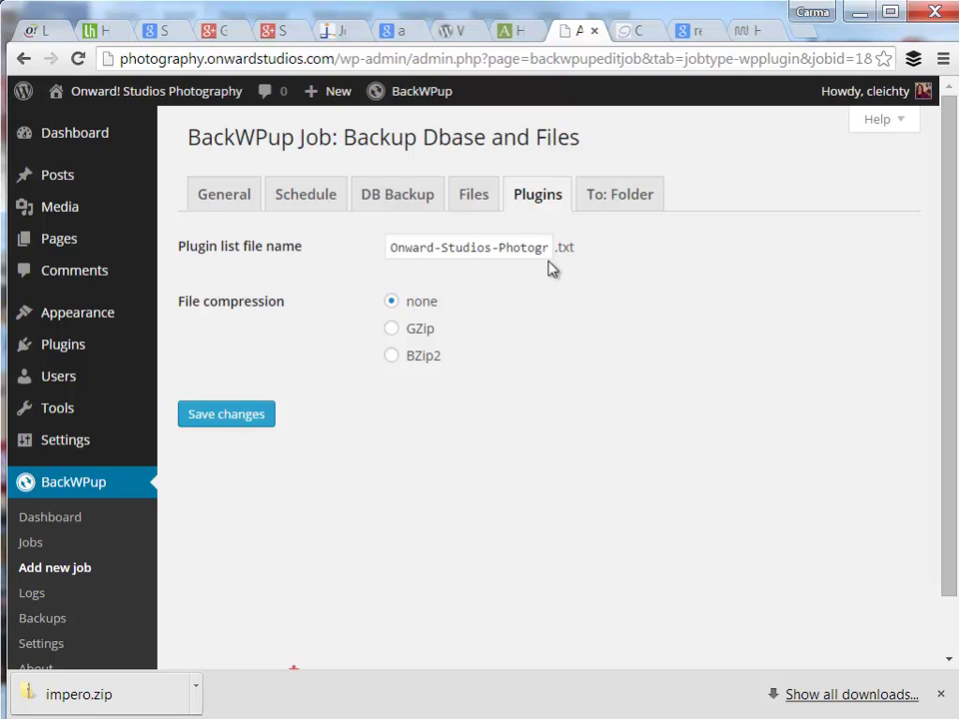
left_click(613, 198)
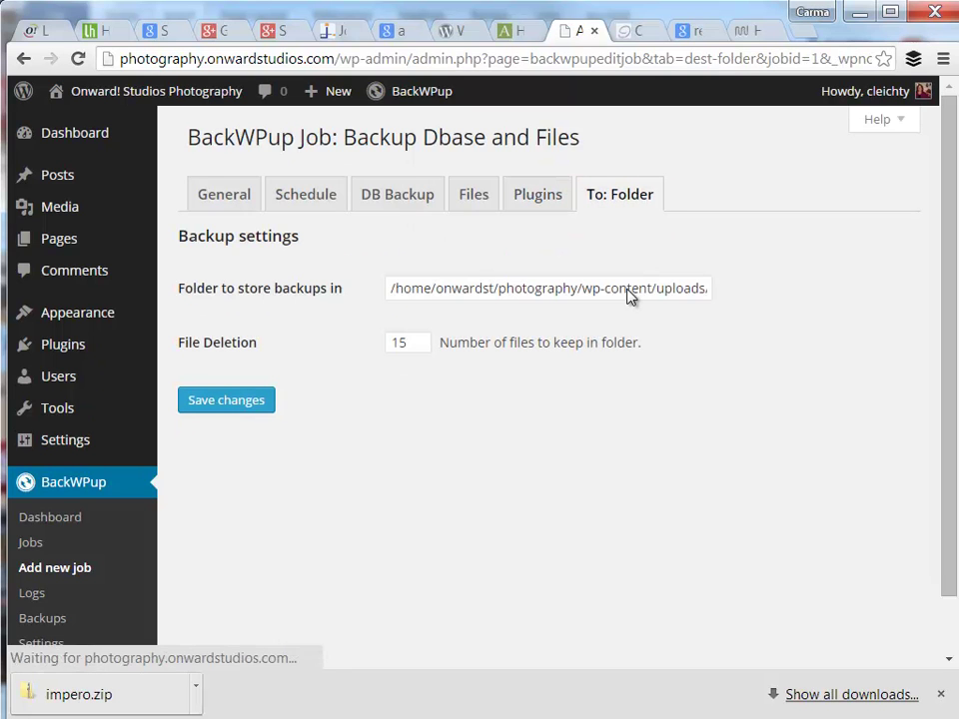
Step: Check the backup folder path, change files to keep from 15 to 4, and save
left_click(667, 290)
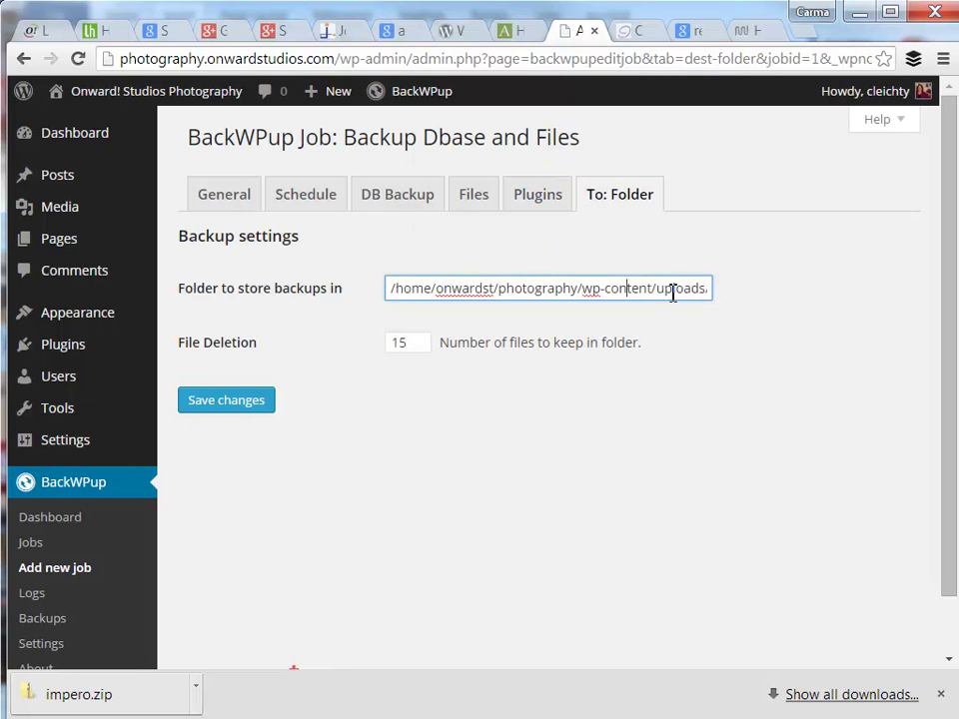
key("End")
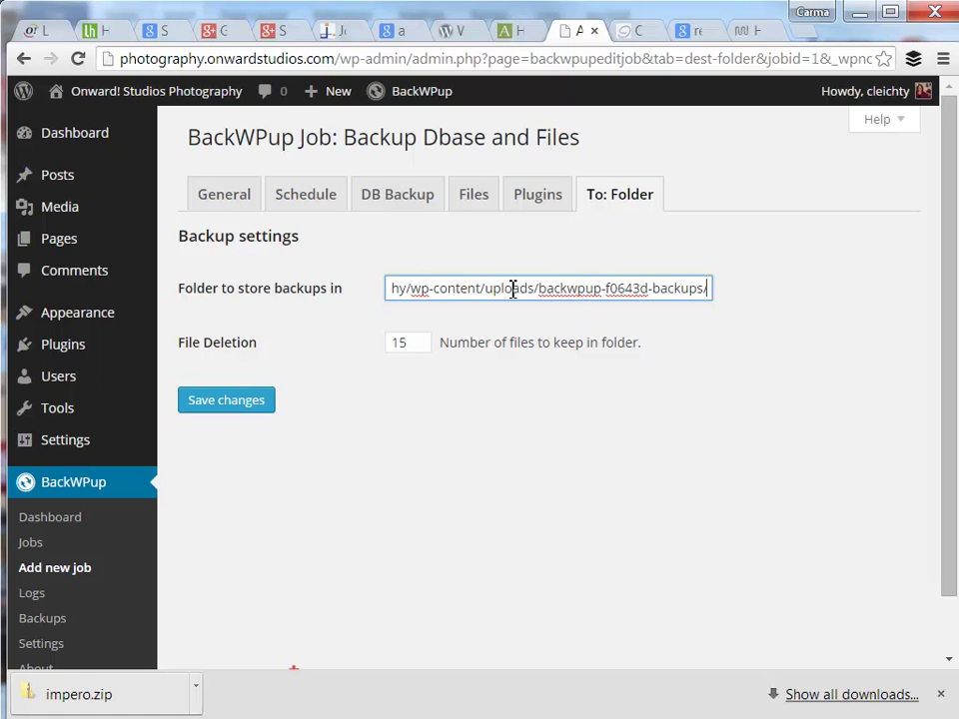
double_click(395, 341)
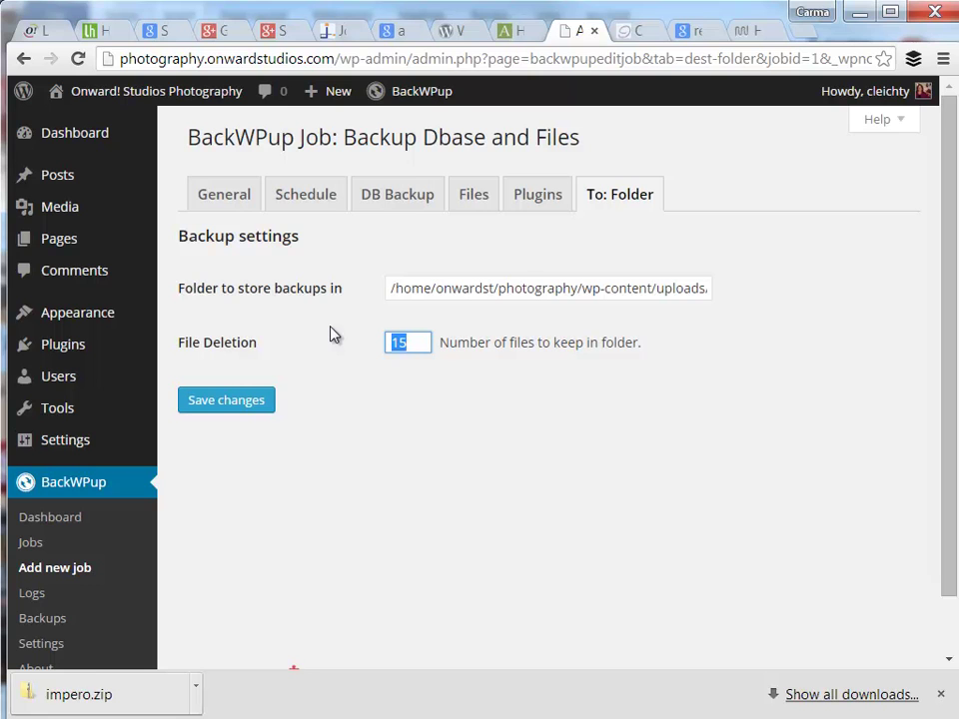
type("4")
left_click(350, 431)
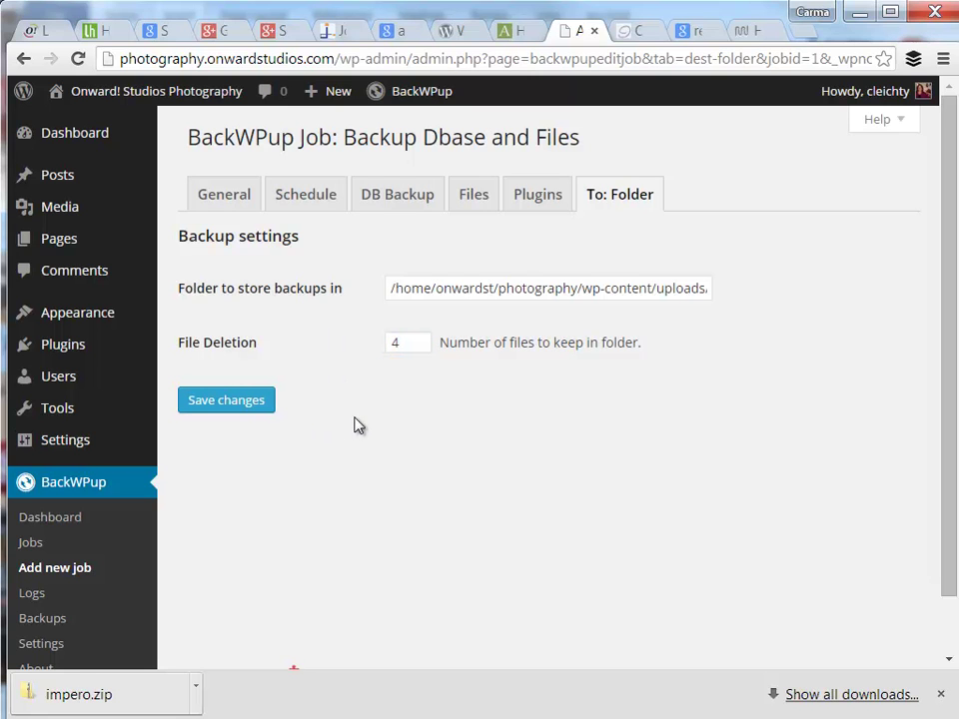
left_click(220, 403)
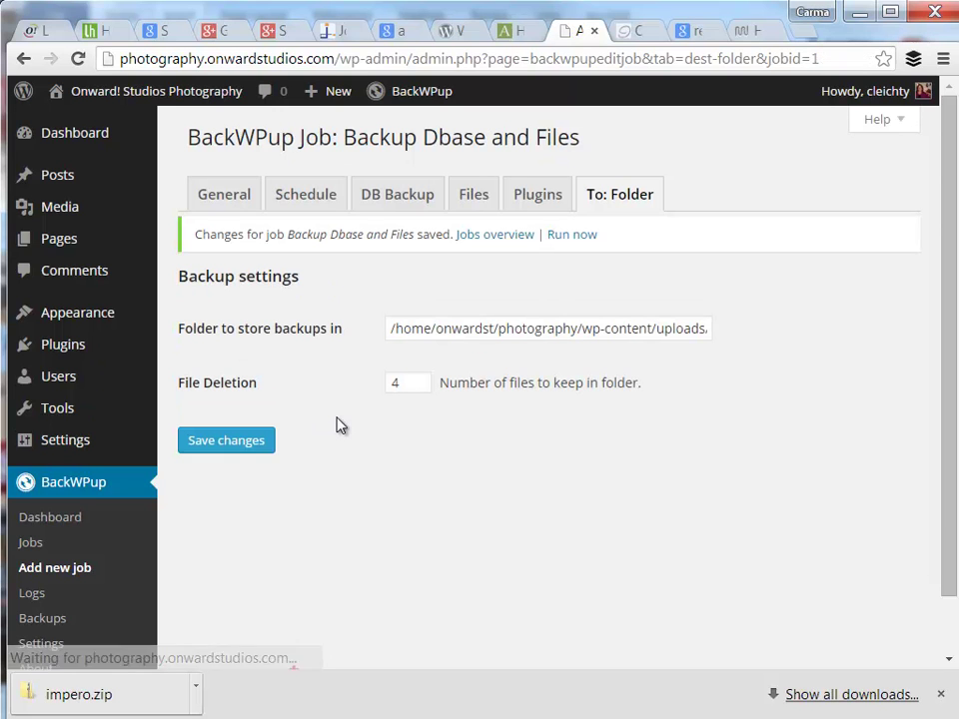
Step: Show the BackWPup Jobs list with Backup Dbase and Files, Folder destination, next run March 1, 2015
left_click(28, 547)
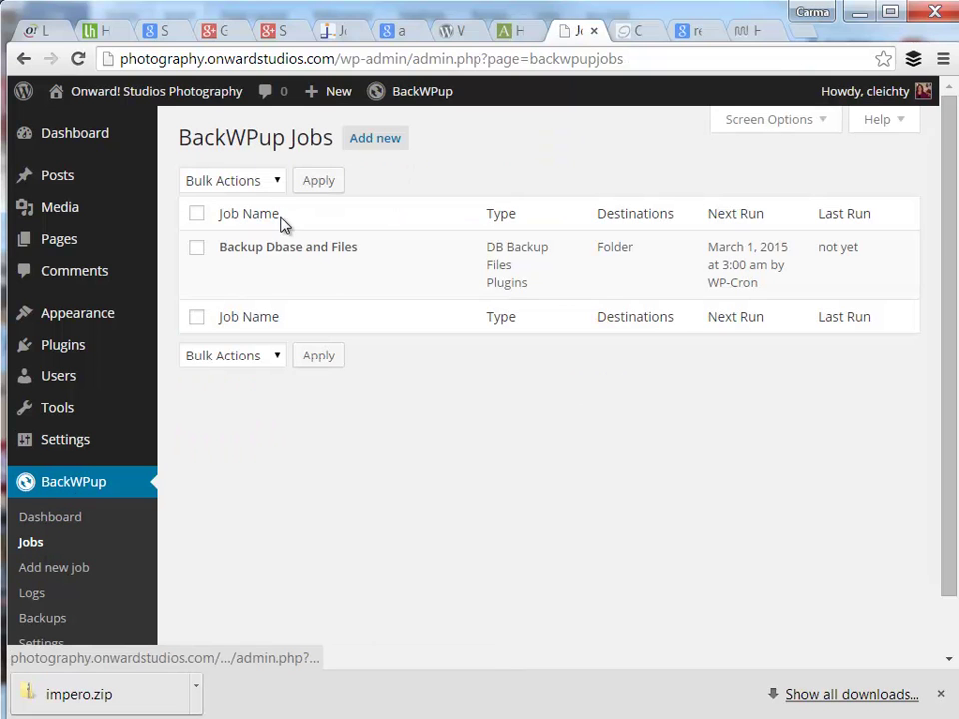
mouse_move(225, 264)
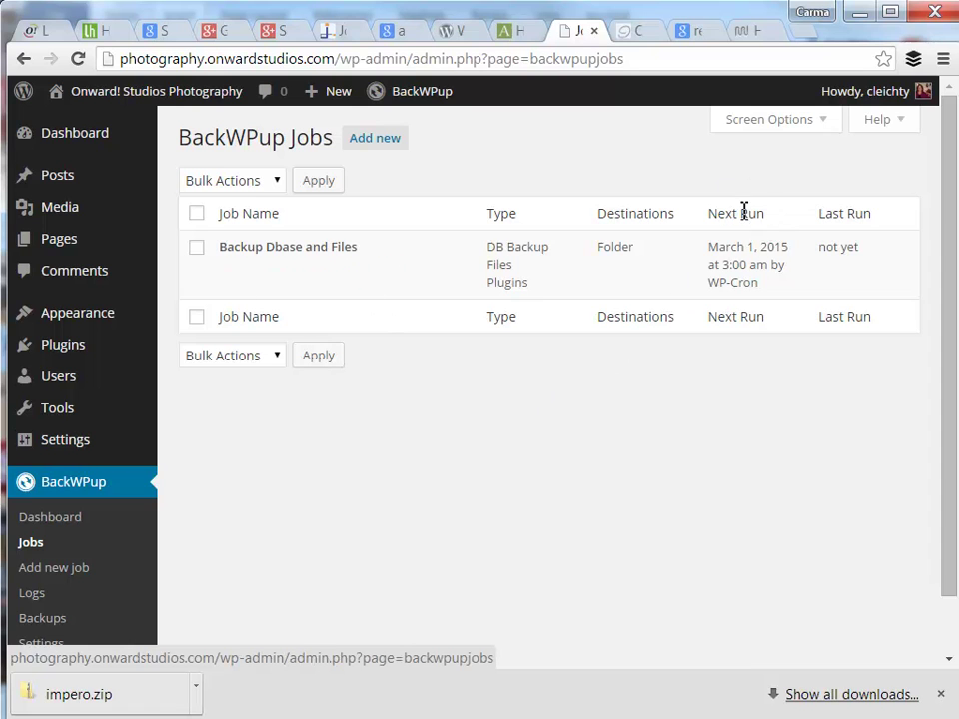
mouse_move(395, 286)
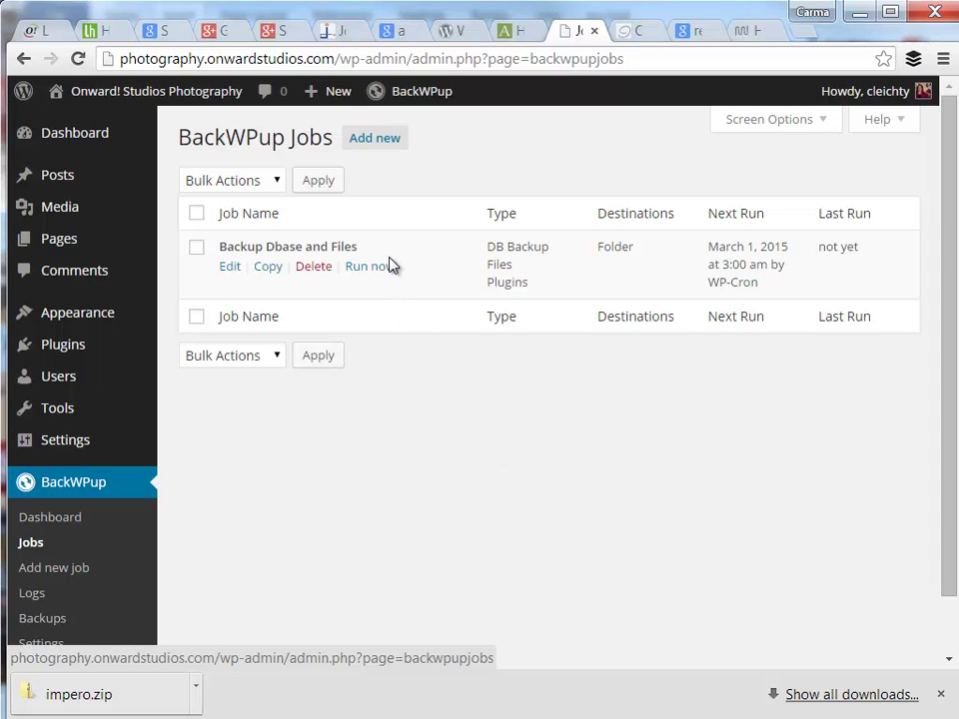